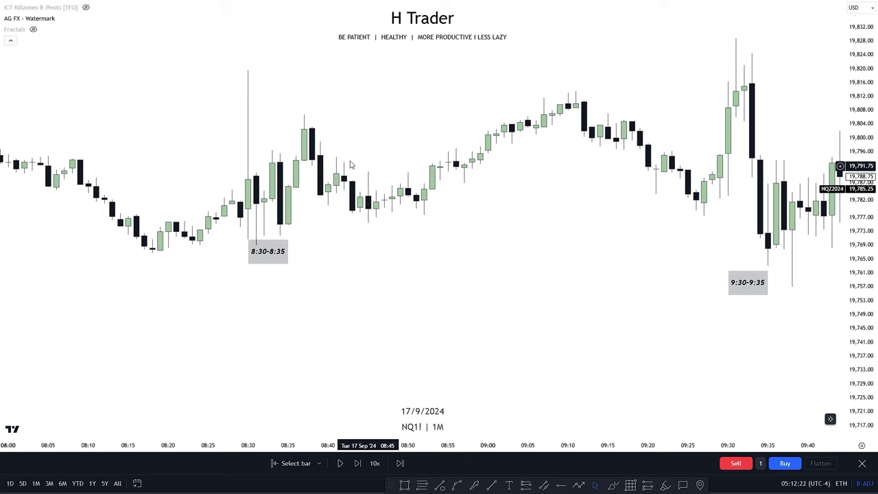
# Step: Examine the one-minute candles around the 8:30-8:35 and 9:30-9:35 windows on the NQ1! chart
pyautogui.moveTo(451, 288); pyautogui.dragTo(481, 292)
pyautogui.moveTo(860, 218); pyautogui.dragTo(789, 295)
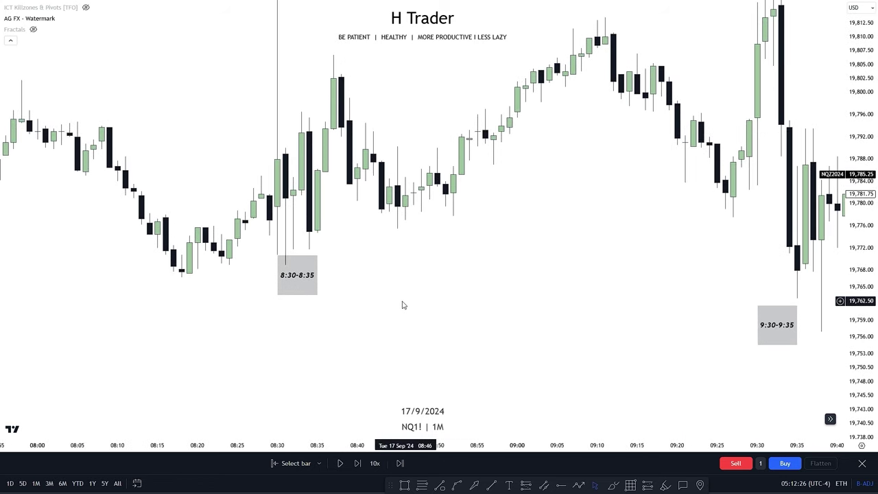
pyautogui.moveTo(403, 306); pyautogui.dragTo(363, 325)
pyautogui.scroll(2, 363, 325)
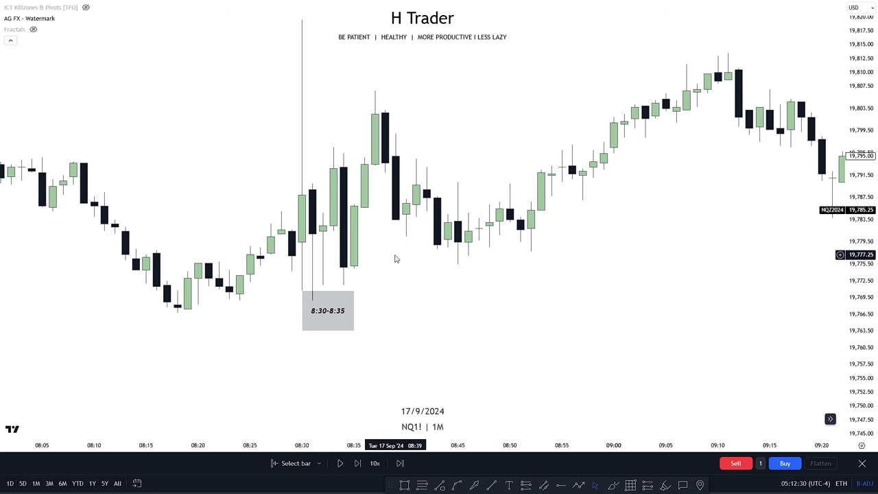
pyautogui.moveTo(398, 272); pyautogui.dragTo(429, 263)
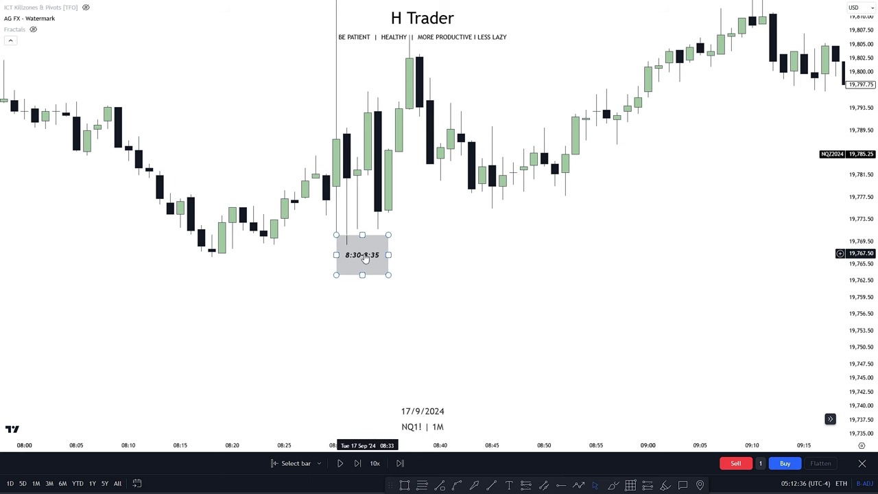
pyautogui.moveTo(411, 222); pyautogui.dragTo(444, 346)
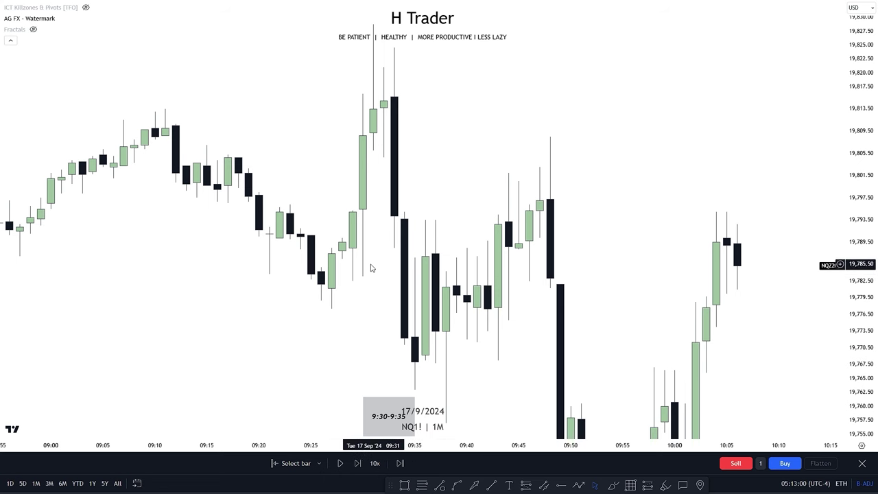
pyautogui.moveTo(370, 270); pyautogui.dragTo(354, 303)
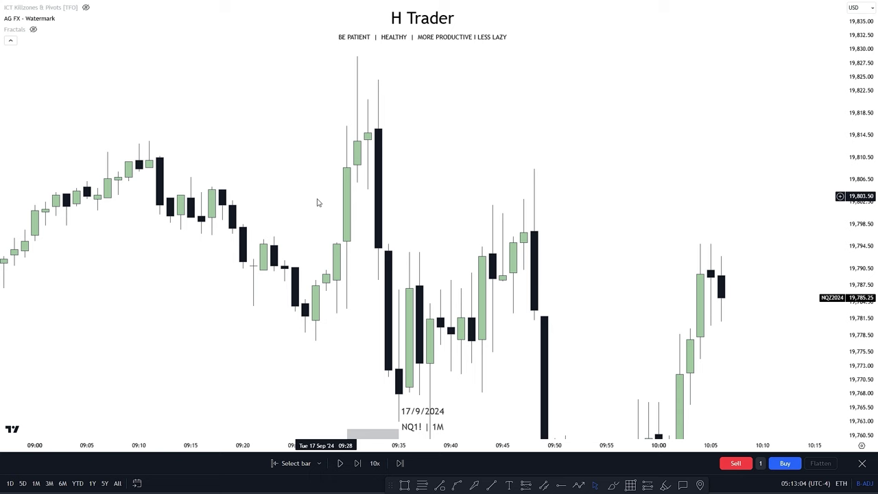
pyautogui.moveTo(362, 373); pyautogui.dragTo(359, 322)
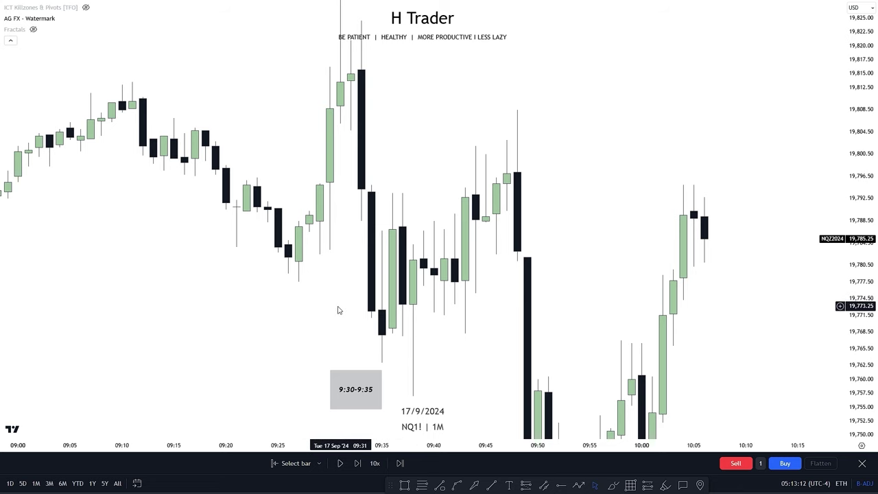
pyautogui.moveTo(372, 371); pyautogui.dragTo(302, 299)
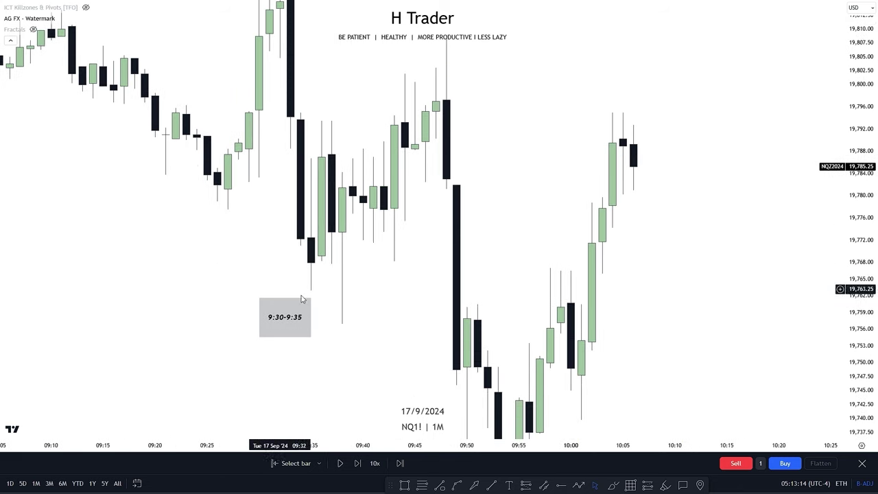
# Step: Examine the price action leading into the 10:00-10:05 window and compare it with the earlier marked windows
pyautogui.hscroll(10, 302, 299)
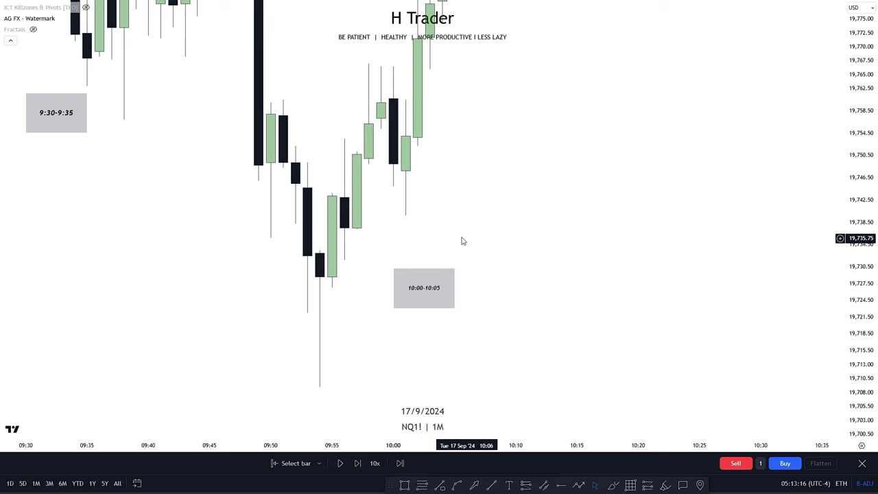
pyautogui.scroll(3, 439, 258)
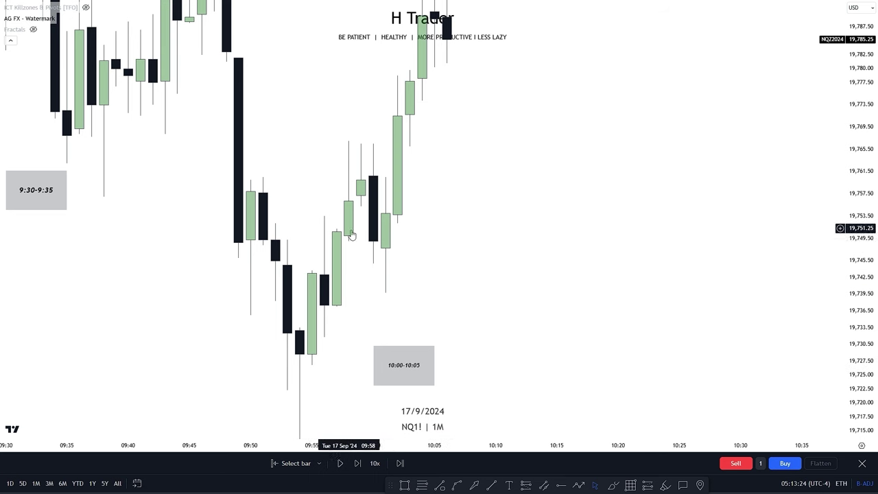
pyautogui.moveTo(326, 210); pyautogui.dragTo(376, 142)
pyautogui.moveTo(338, 275); pyautogui.dragTo(265, 295)
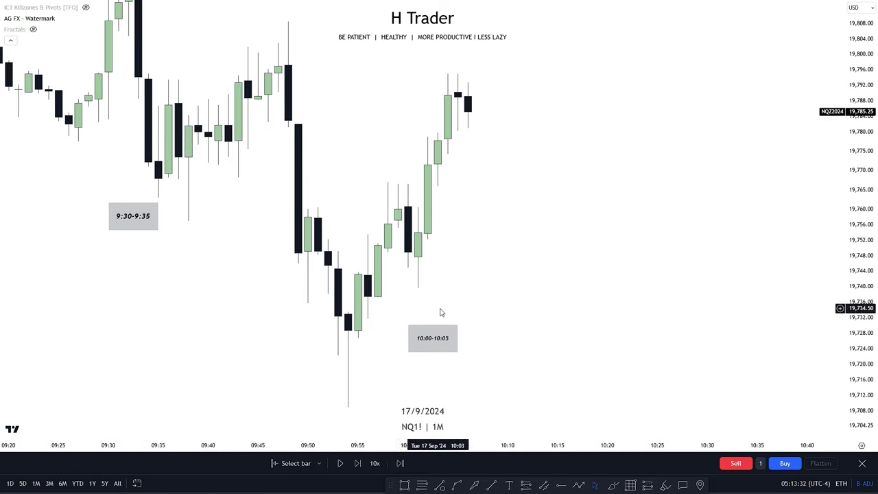
pyautogui.moveTo(866, 310); pyautogui.dragTo(372, 269)
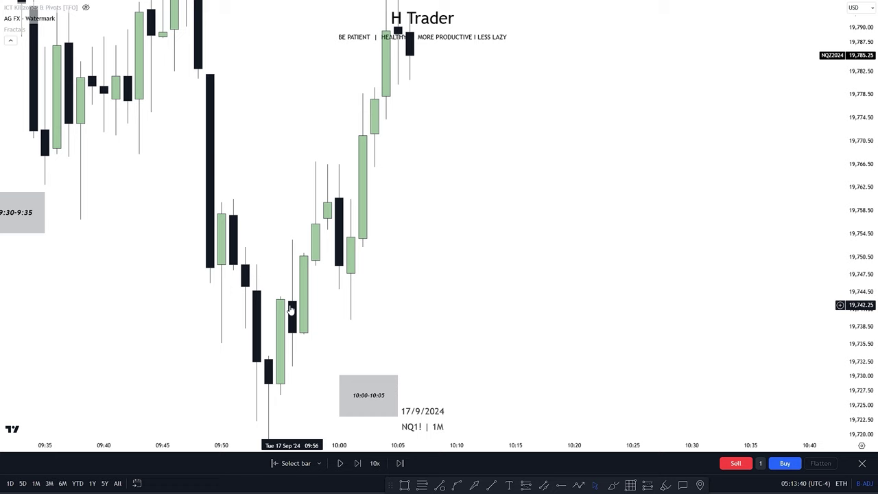
pyautogui.scroll(-5, 474, 239)
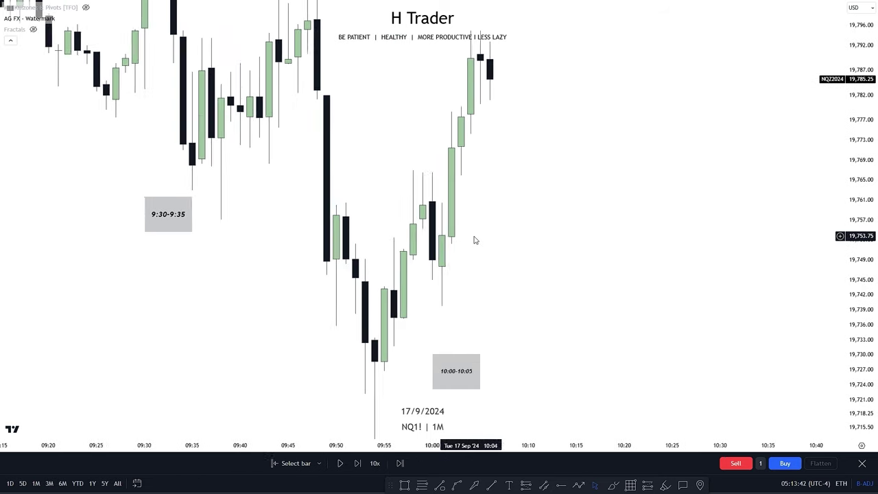
pyautogui.scroll(-4, 436, 236)
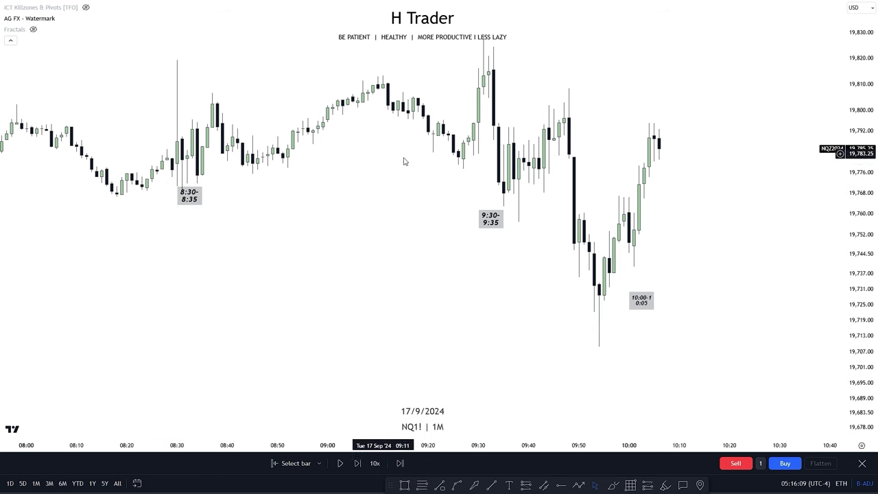
pyautogui.click(478, 230)
pyautogui.click(510, 212)
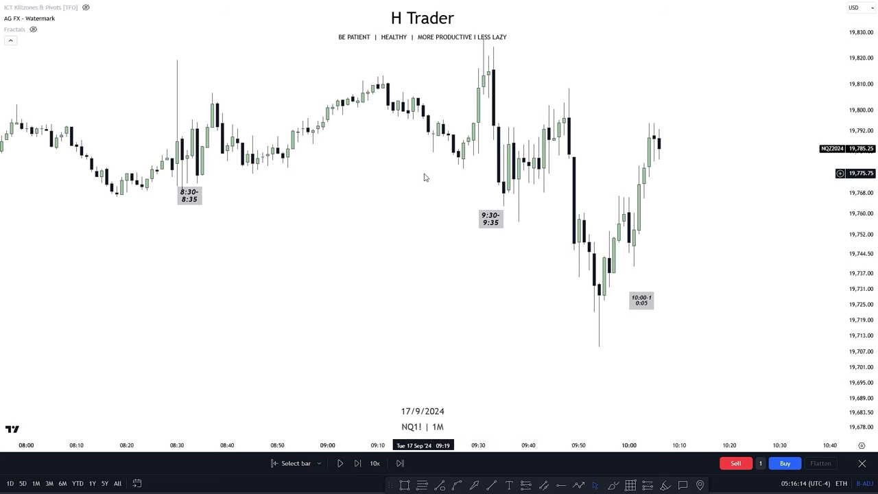
# Step: Draw a horizontal ray from the 8:30 candle's high at 19,819.50, and delete it
pyautogui.moveTo(424, 177); pyautogui.dragTo(415, 219)
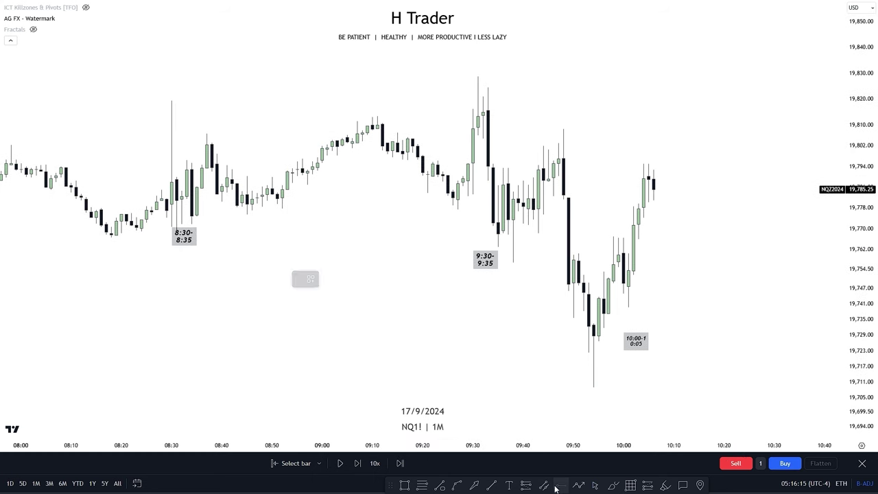
pyautogui.click(559, 485)
pyautogui.click(173, 105)
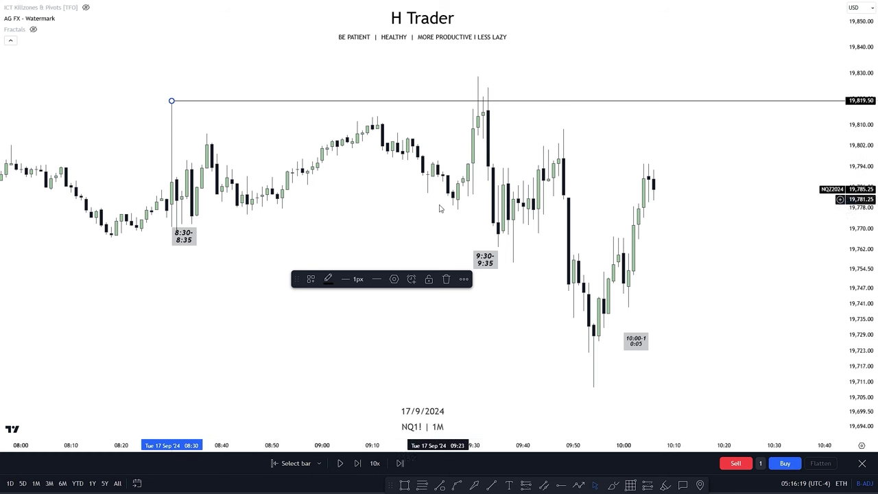
pyautogui.press('Delete')
# Step: Examine how price moves through the 8:50-9:10 window and in the candles that follow it
pyautogui.hscroll(5, 543, 323)
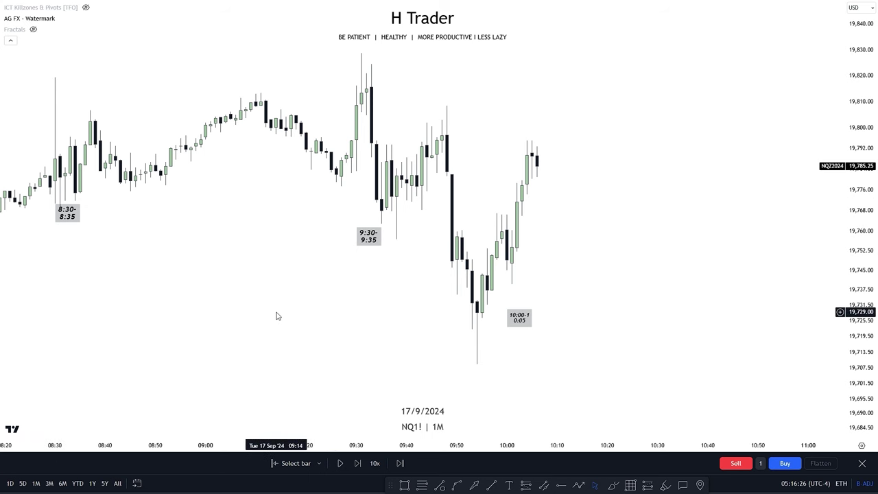
pyautogui.hscroll(1, 582, 274)
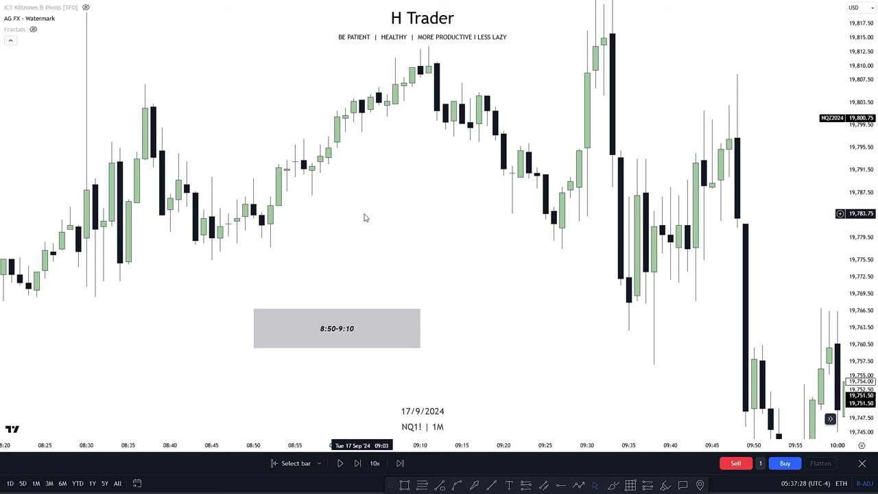
pyautogui.moveTo(369, 215); pyautogui.dragTo(354, 251)
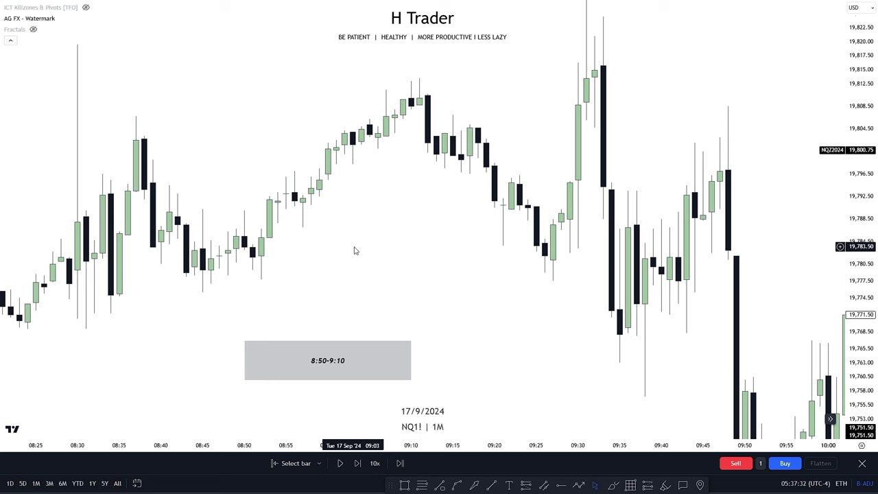
pyautogui.moveTo(429, 296); pyautogui.dragTo(361, 296)
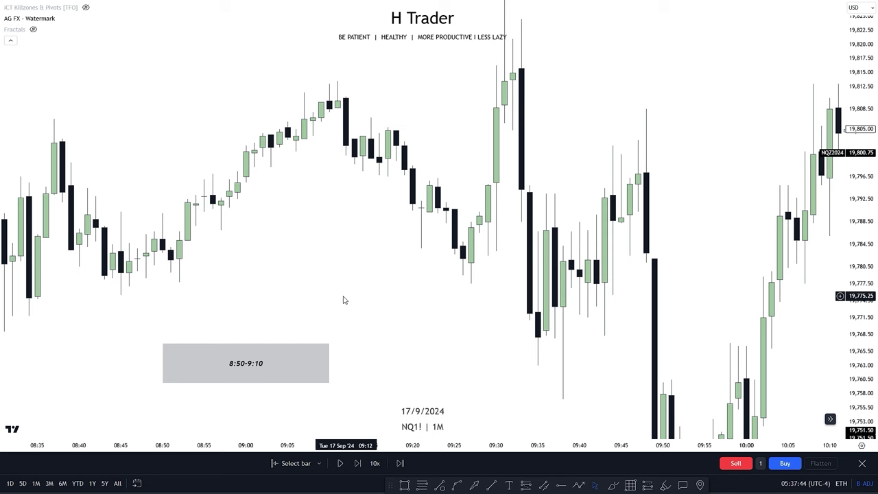
# Step: Examine the 9:50-10:10 window, including the 10 AM reversal, the shaded zone and the line above it
pyautogui.hscroll(10, 291, 279)
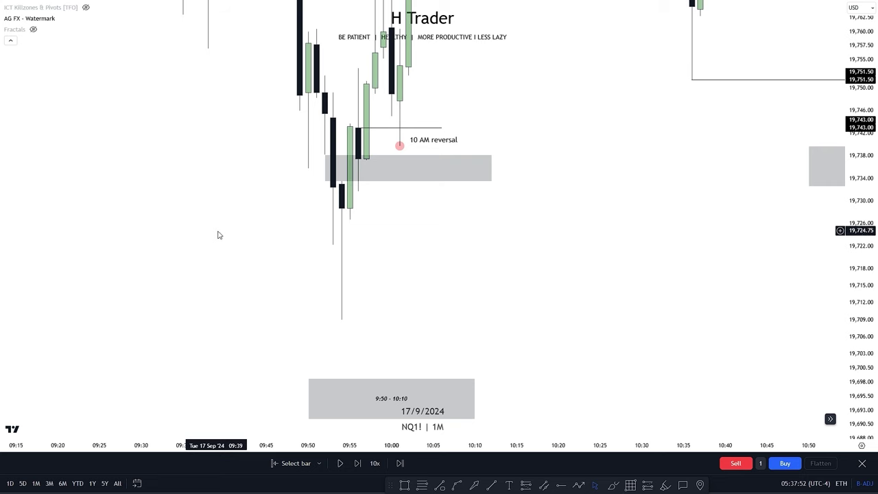
pyautogui.scroll(-4, 414, 288)
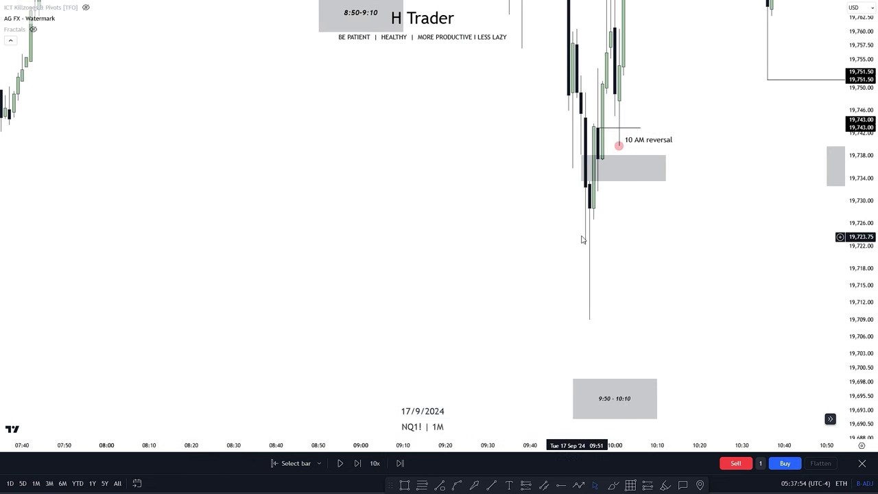
pyautogui.scroll(-6, 582, 239)
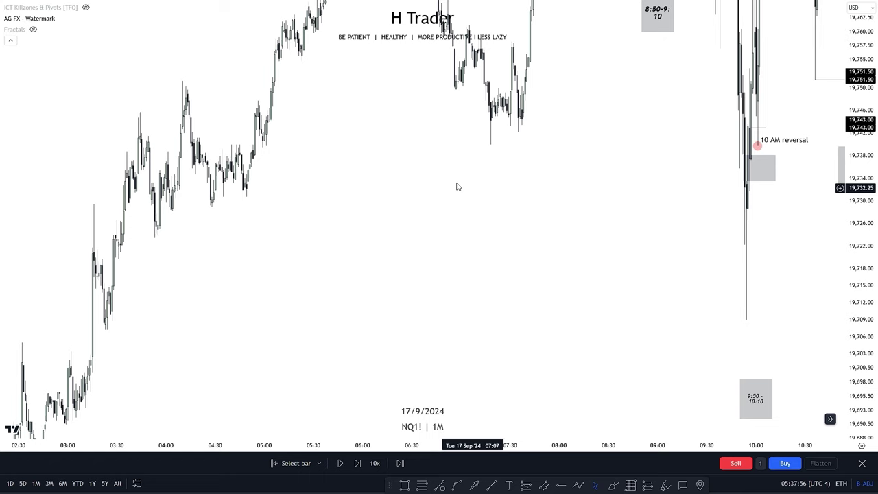
pyautogui.scroll(6, 606, 293)
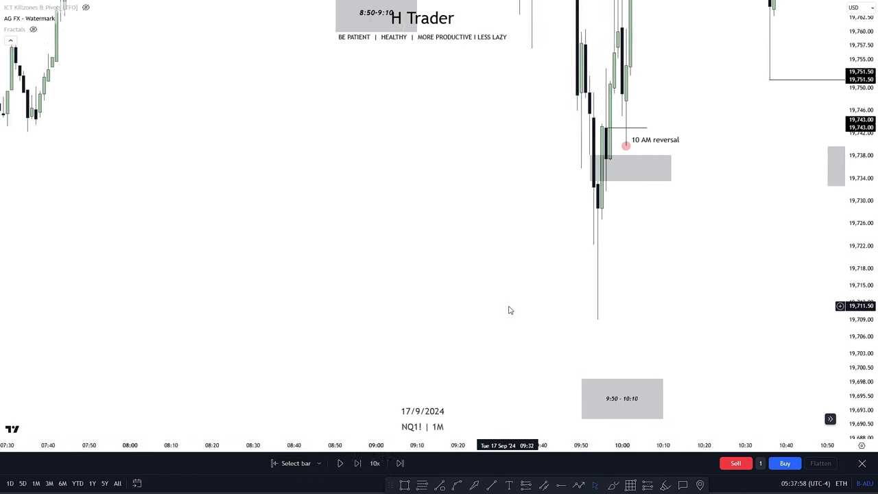
pyautogui.scroll(5, 509, 310)
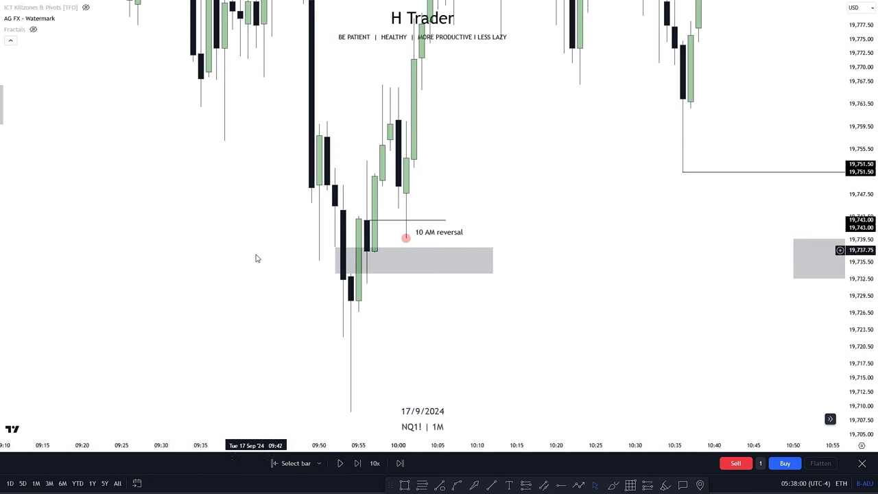
pyautogui.scroll(2, 396, 338)
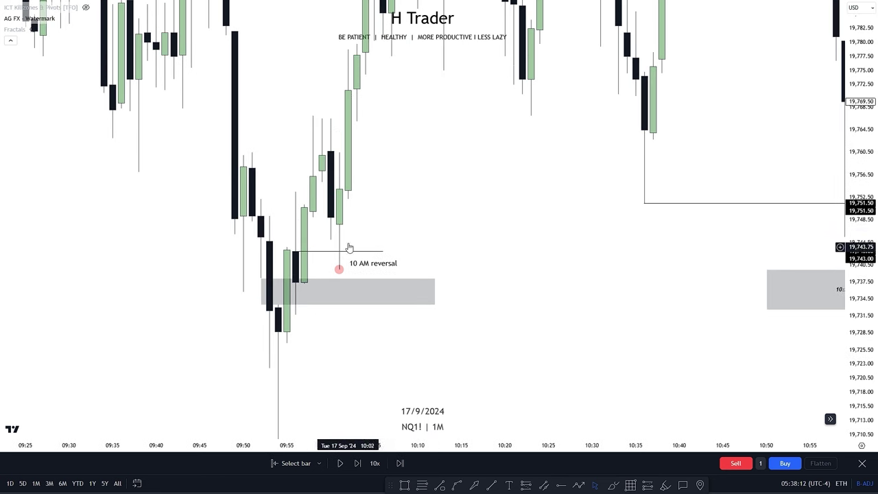
pyautogui.scroll(-5, 416, 153)
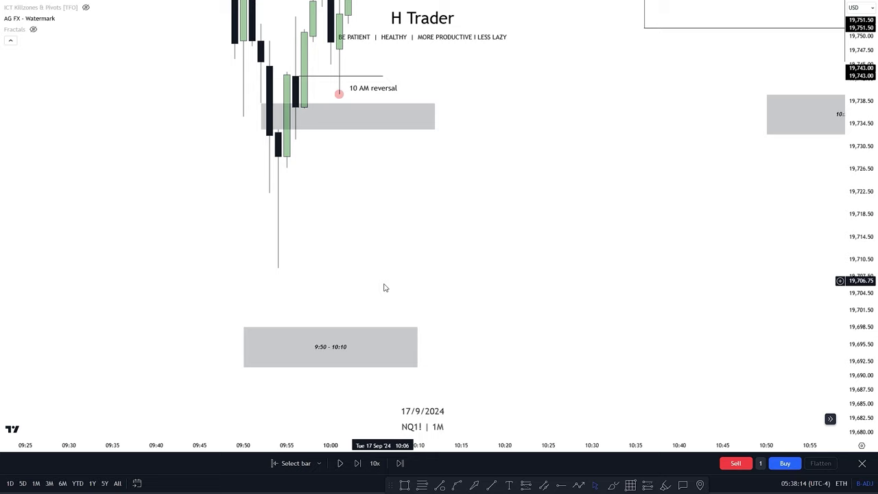
pyautogui.scroll(10, 377, 354)
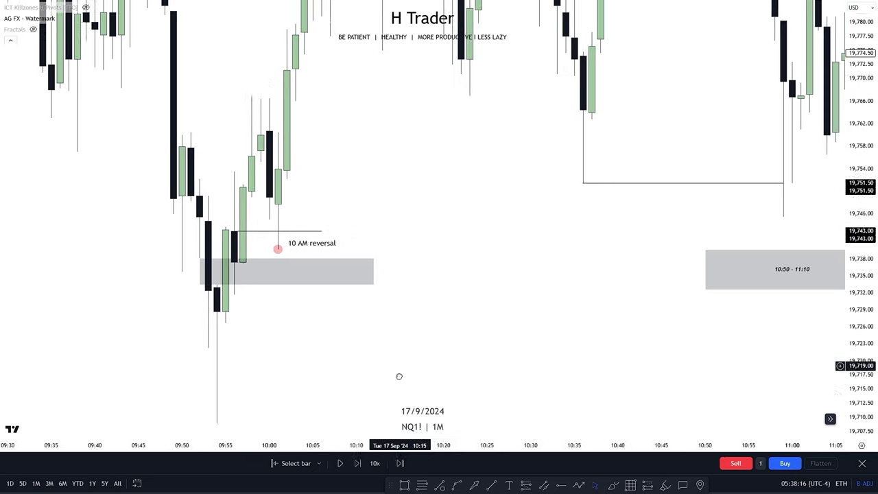
pyautogui.scroll(-3, 366, 149)
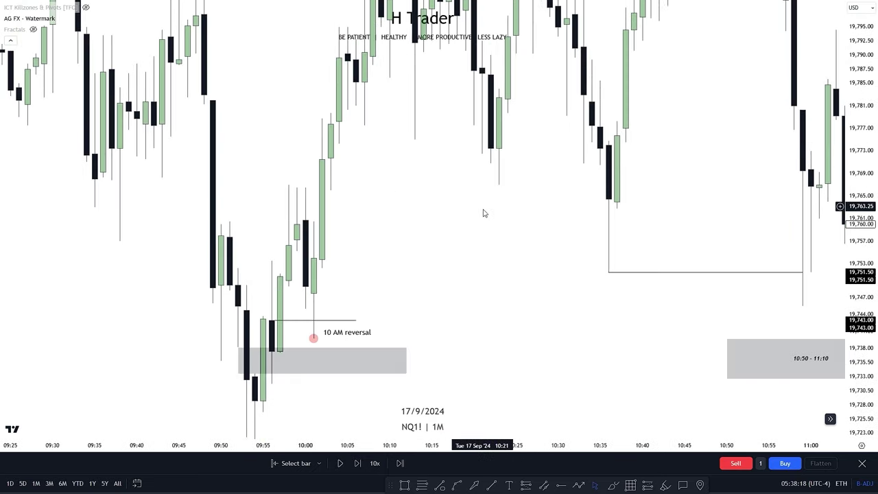
pyautogui.hscroll(5, 776, 337)
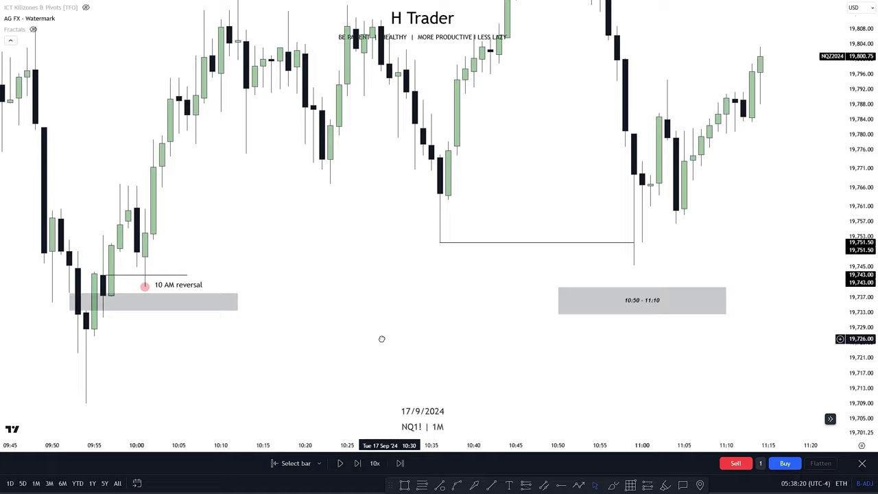
pyautogui.hscroll(-3, 329, 337)
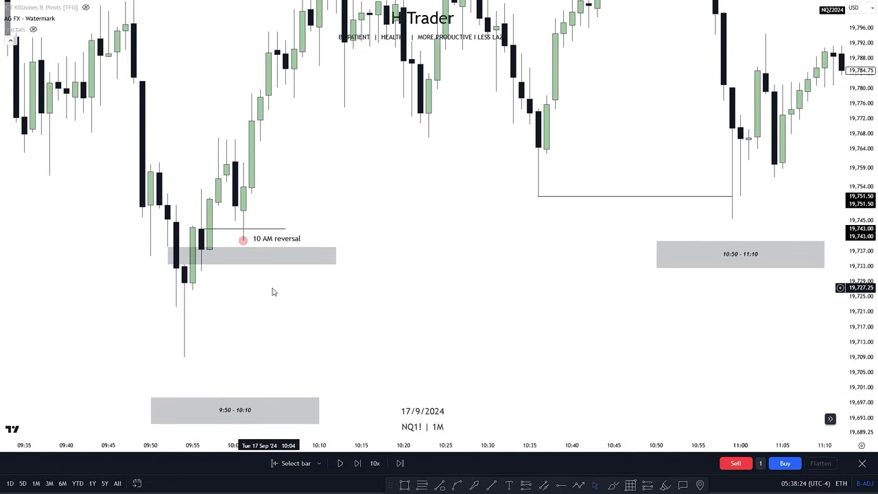
# Step: Examine the 10:50-11:10 window, from the shaded zone near the high down to the line under the 10:36 low
pyautogui.hscroll(5, 306, 284)
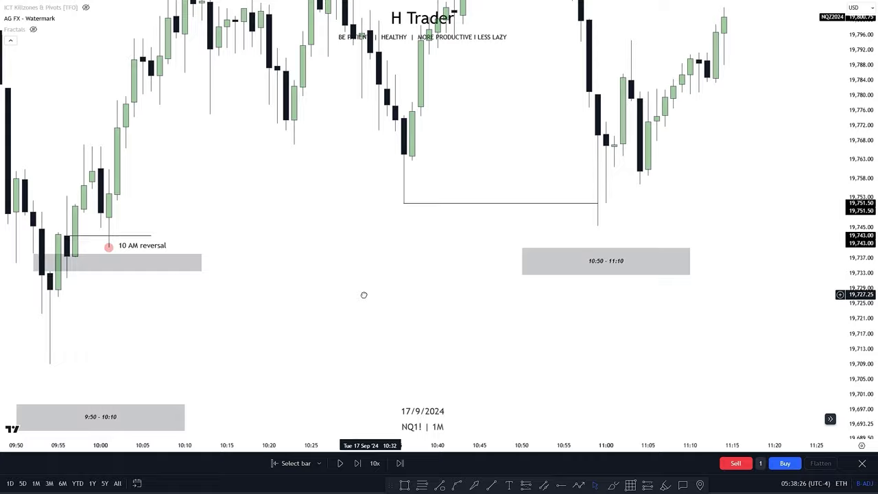
pyautogui.click(457, 350)
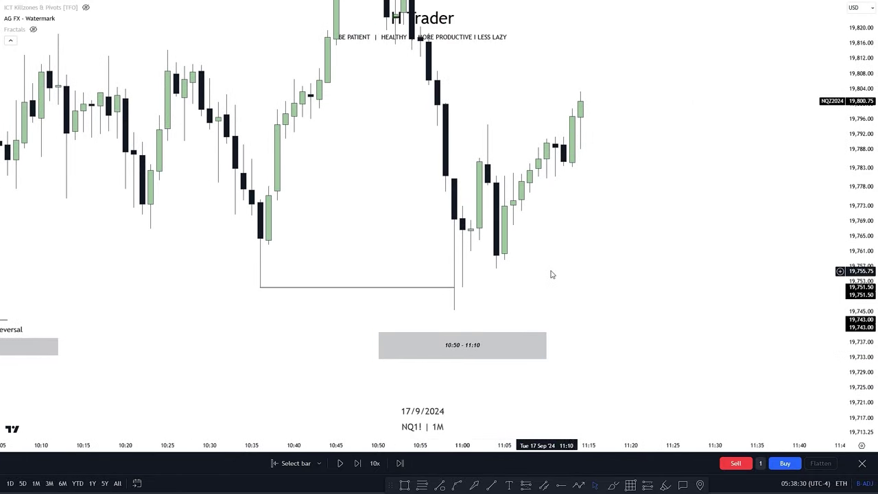
pyautogui.moveTo(551, 275); pyautogui.dragTo(531, 325)
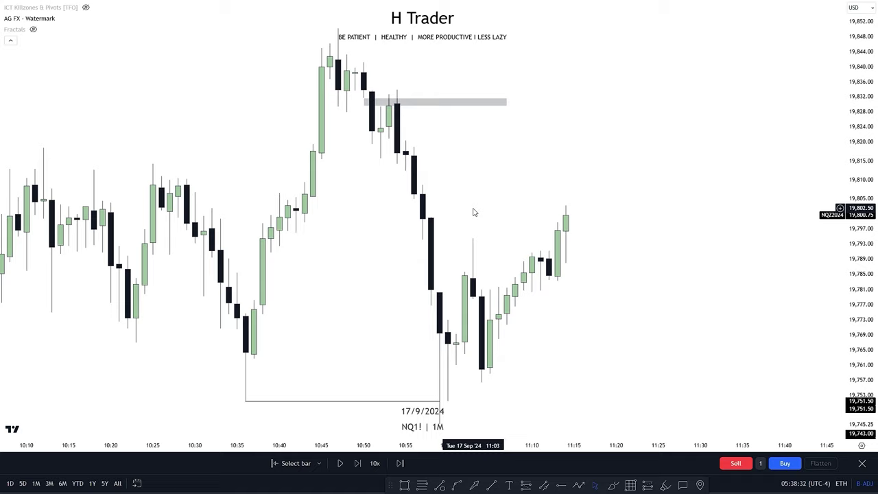
pyautogui.moveTo(473, 210); pyautogui.dragTo(463, 180)
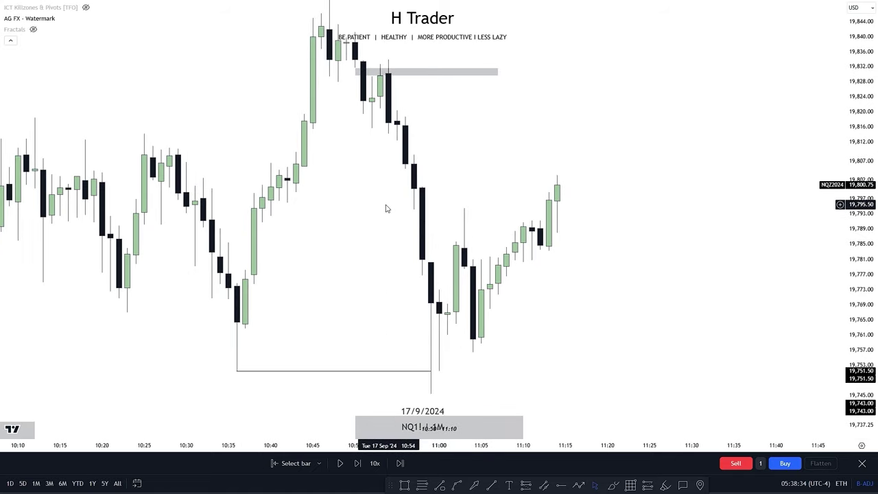
# Step: Compare the marked time windows across the morning, and examine the shaded zone near the high at the start of 10:50-11:10
pyautogui.scroll(-5, 419, 231)
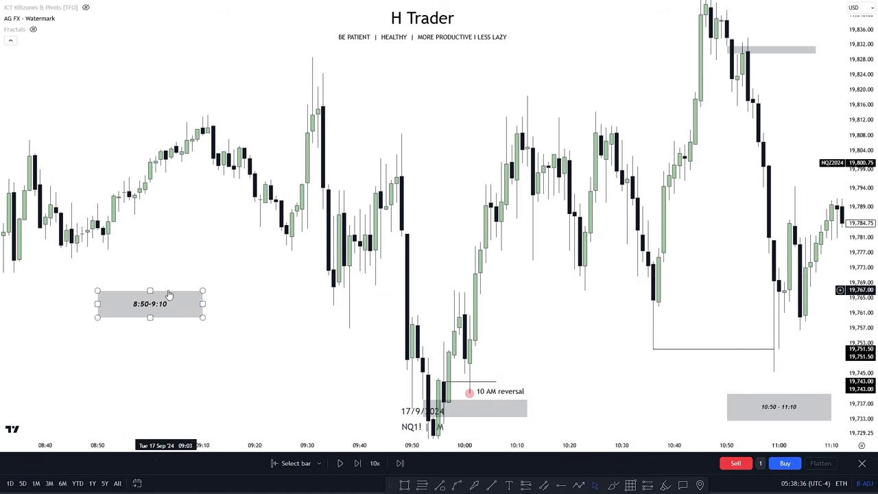
pyautogui.scroll(3, 453, 286)
pyautogui.moveTo(453, 286); pyautogui.dragTo(478, 225)
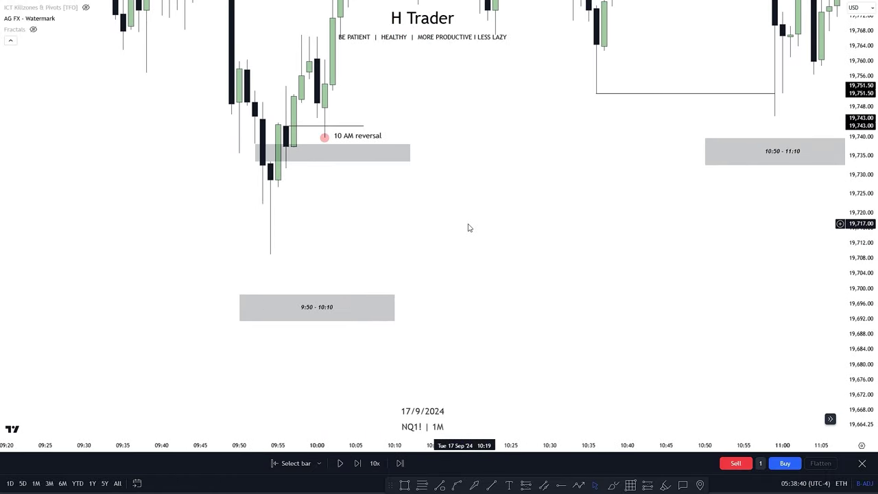
pyautogui.moveTo(540, 169); pyautogui.dragTo(308, 337)
pyautogui.moveTo(523, 225); pyautogui.dragTo(418, 333)
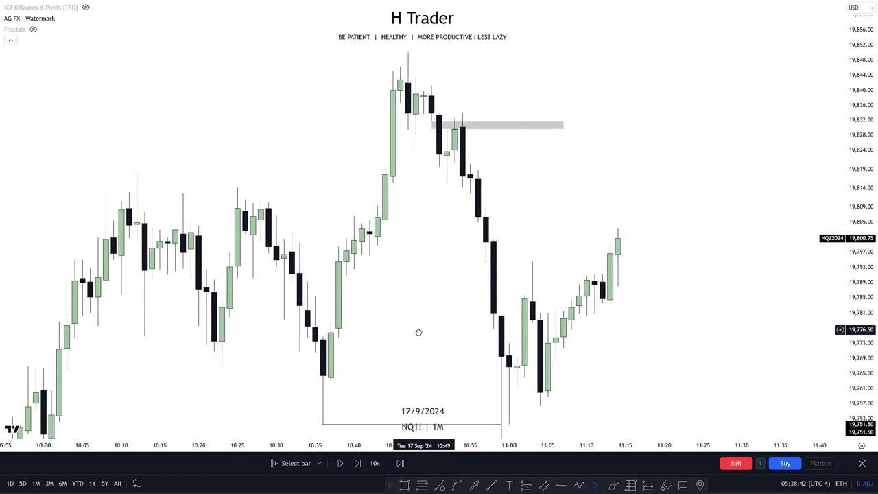
pyautogui.moveTo(509, 128); pyautogui.dragTo(414, 196)
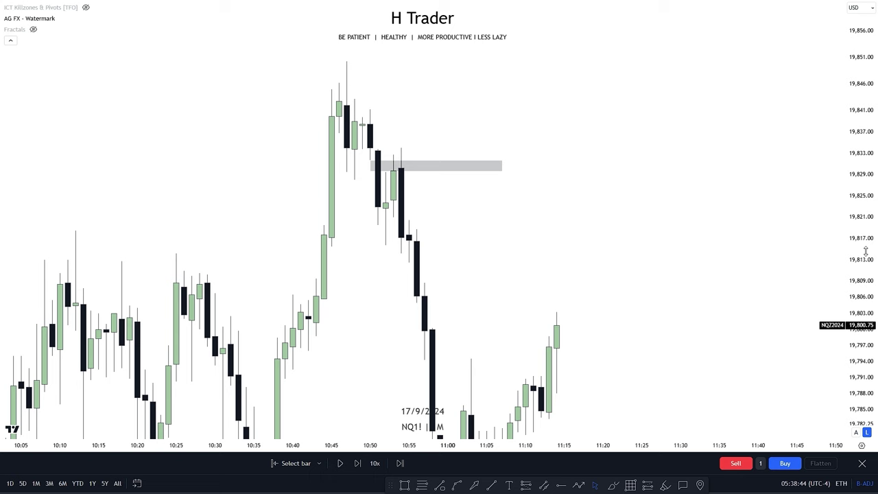
pyautogui.moveTo(515, 231); pyautogui.dragTo(484, 266)
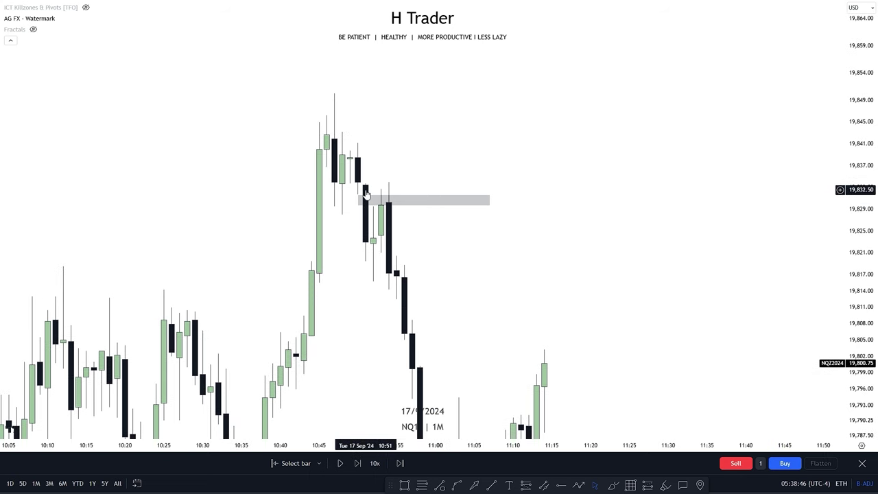
pyautogui.moveTo(415, 232); pyautogui.dragTo(385, 224)
pyautogui.rightClick(360, 221)
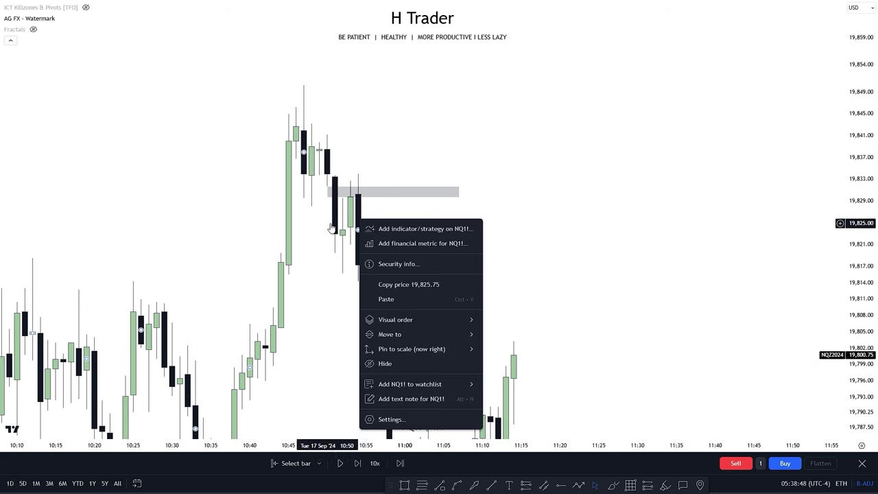
pyautogui.click(387, 203)
# Step: Examine the sweep of the line under the 10:36 low and the following recovery, and compare it with the 9:50-10:10 reversal
pyautogui.scroll(-10, 385, 246)
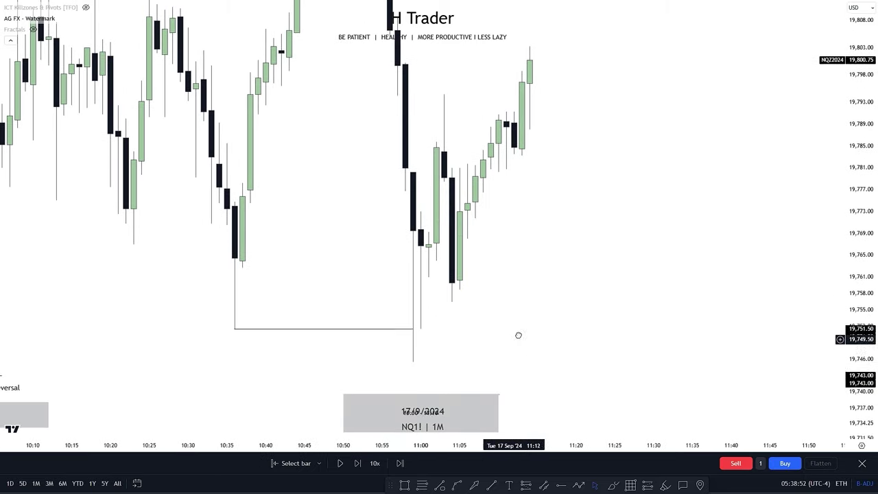
pyautogui.scroll(-2, 517, 335)
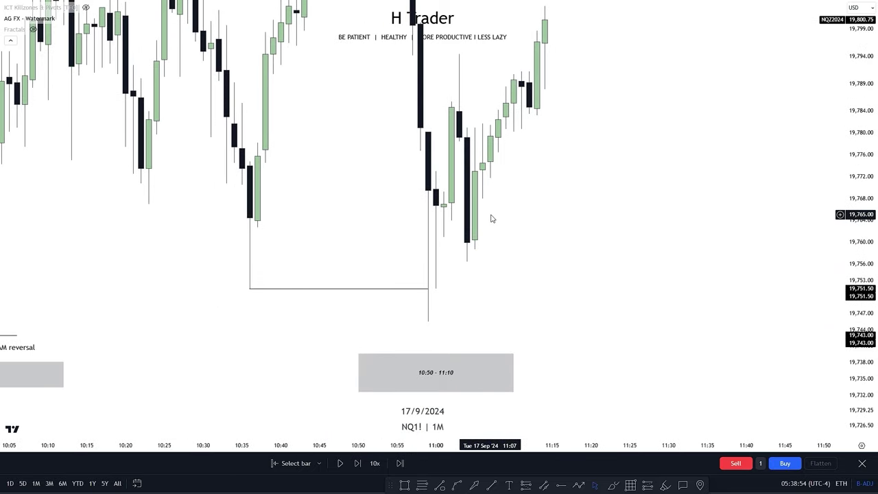
pyautogui.scroll(2, 488, 220)
pyautogui.scroll(2, 564, 183)
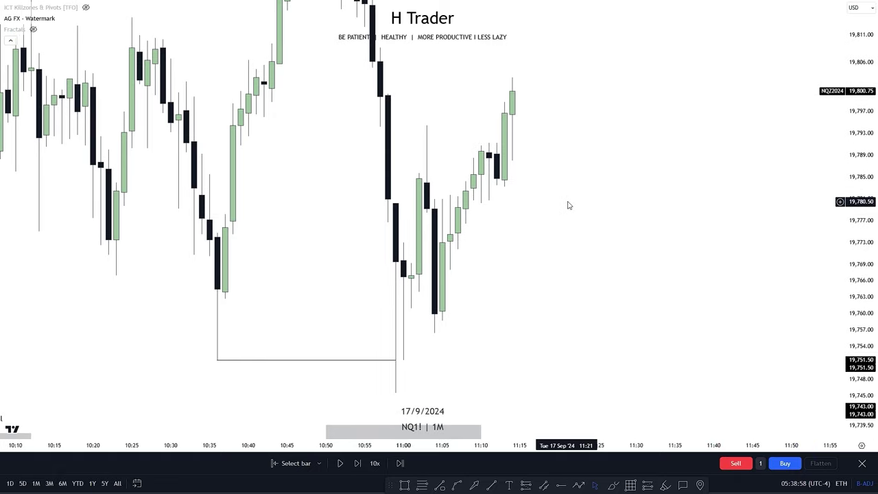
pyautogui.scroll(-3, 347, 298)
pyautogui.scroll(-1, 288, 343)
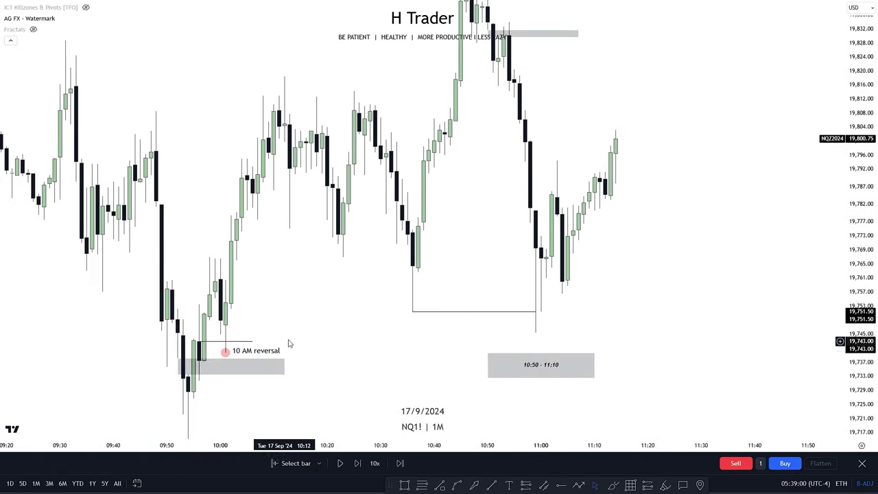
pyautogui.moveTo(288, 343); pyautogui.dragTo(405, 214)
pyautogui.hscroll(-1, 256, 251)
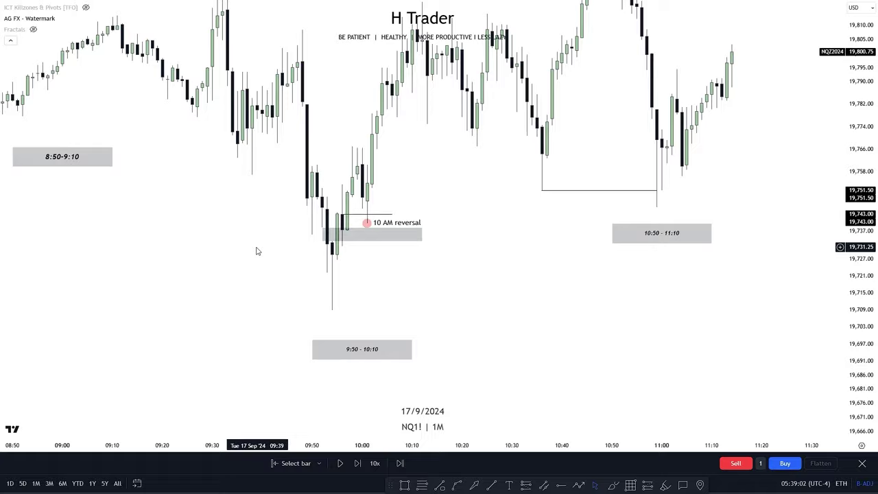
pyautogui.moveTo(256, 251); pyautogui.dragTo(310, 298)
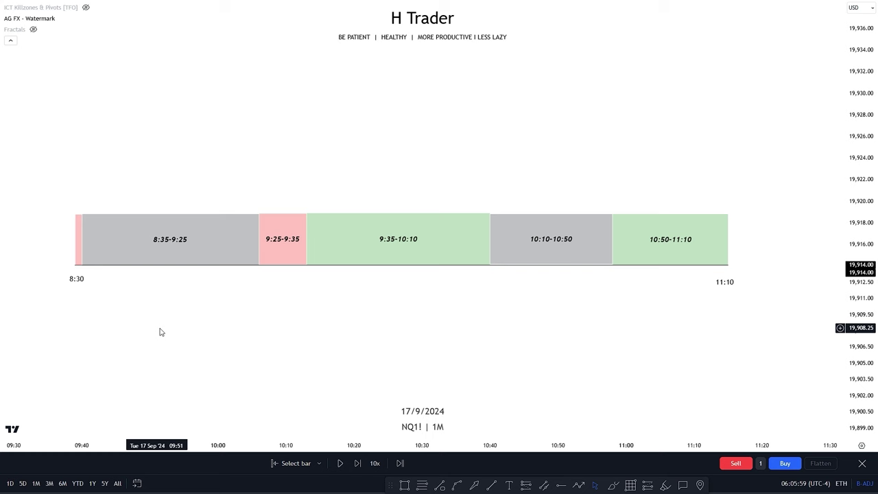
# Step: Review the 8:30-11:10 session timeline, highlighting the 8:30, 9:35-10:10 and 9:25-9:35 blocks
pyautogui.click(77, 239)
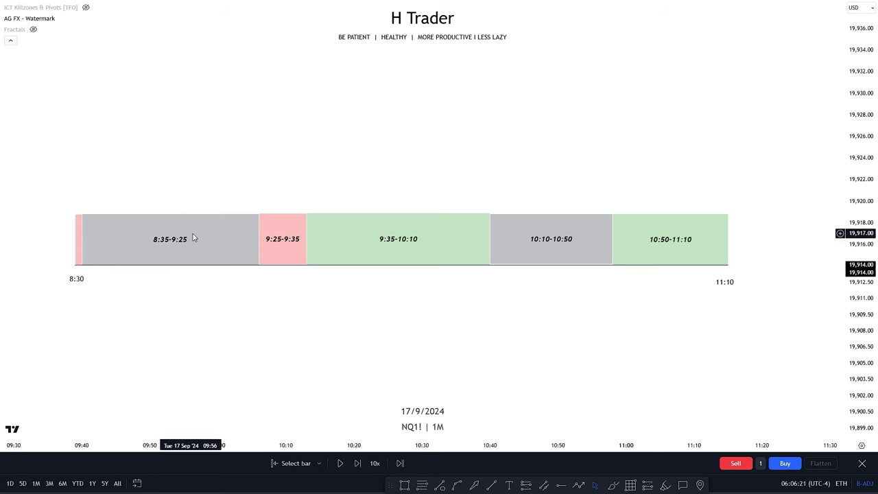
pyautogui.click(388, 239)
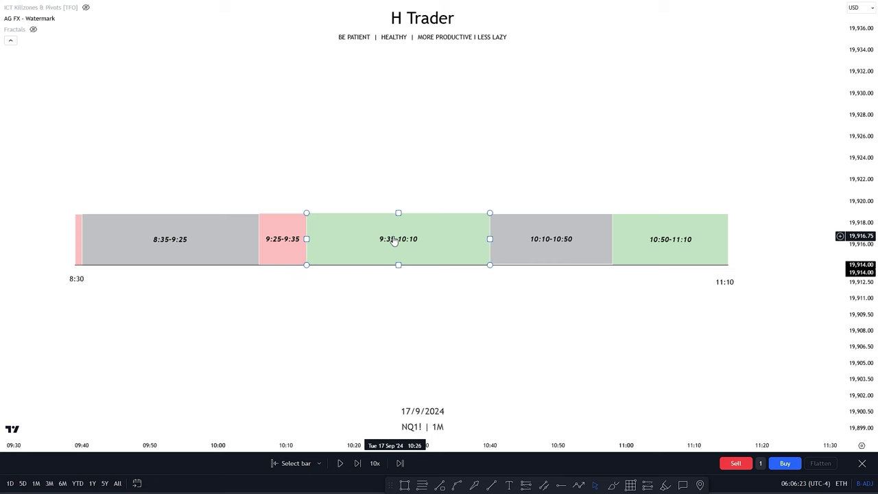
pyautogui.click(288, 241)
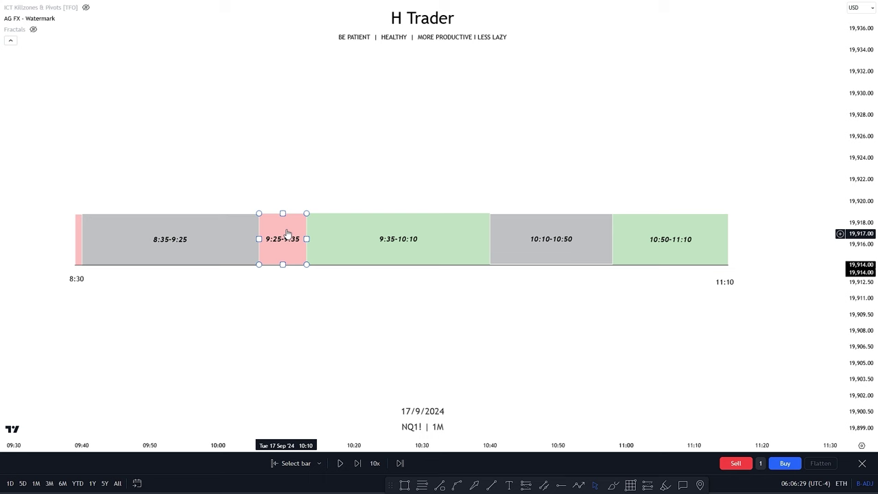
pyautogui.press('Escape')
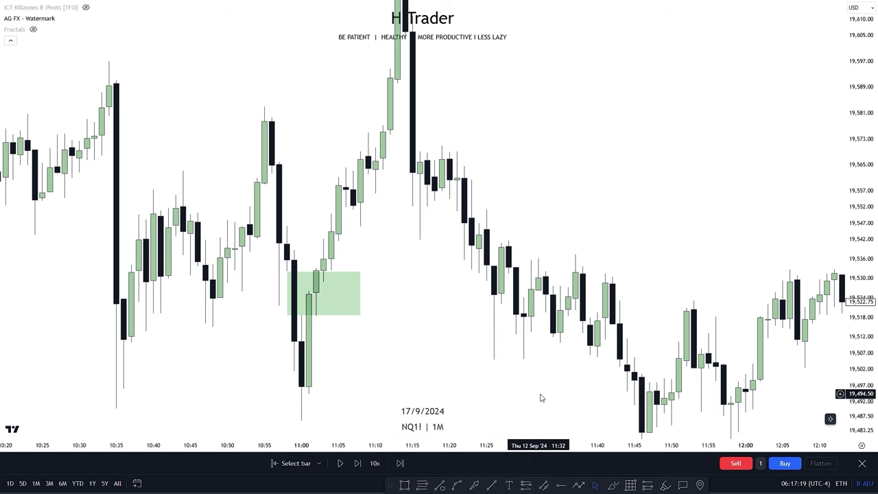
# Step: Place a long position from the top of the green zone at 10:58, with entry 19,532.25, stop 19,510.75 and target 19,583.00
pyautogui.click(650, 487)
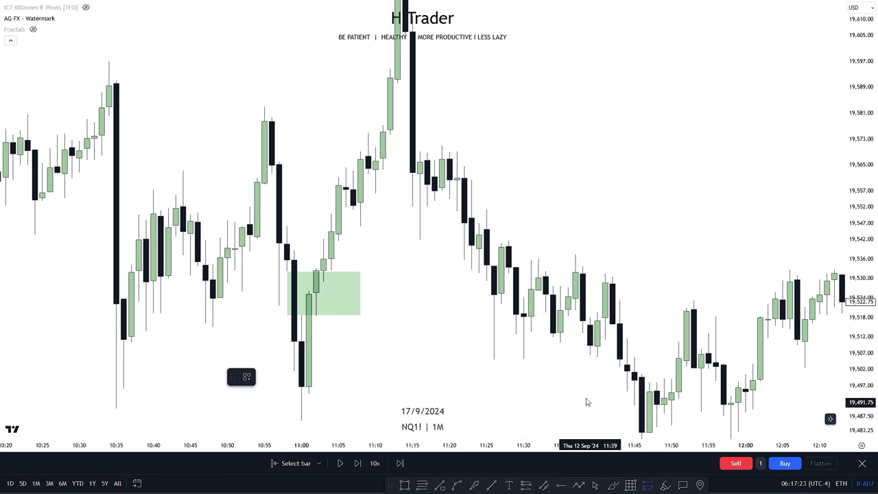
pyautogui.click(287, 272)
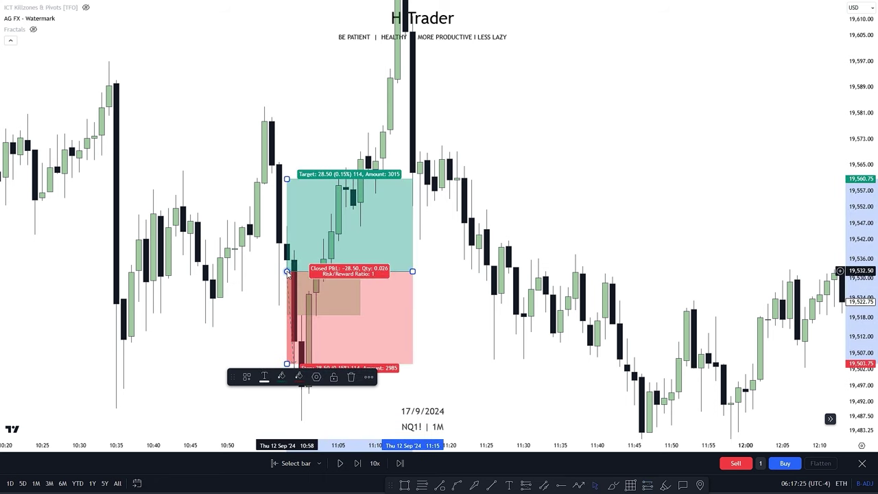
pyautogui.moveTo(288, 364); pyautogui.dragTo(461, 341)
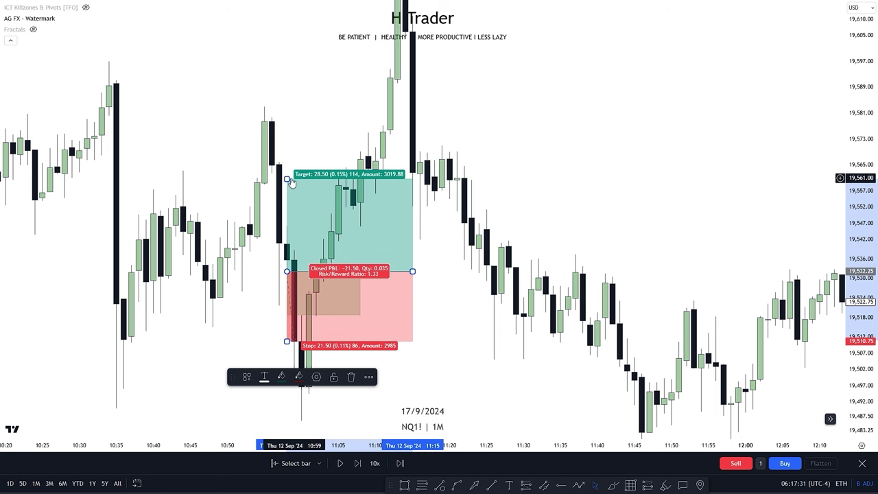
pyautogui.moveTo(287, 179); pyautogui.dragTo(235, 115)
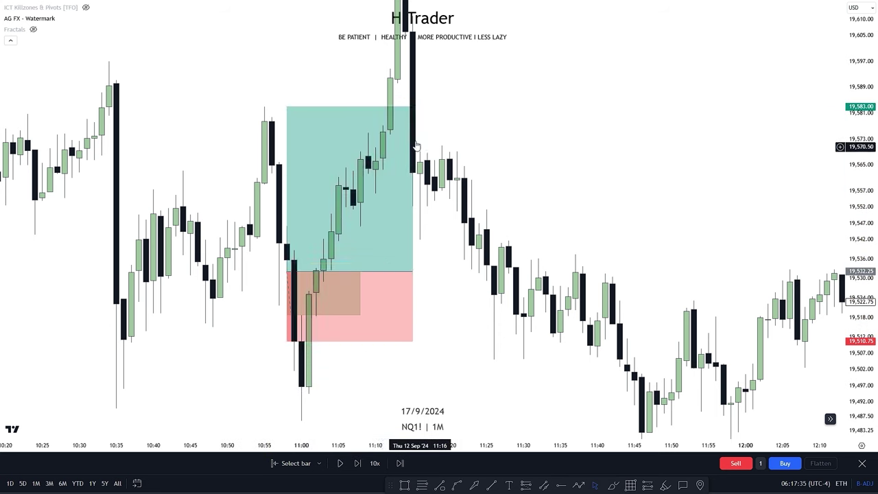